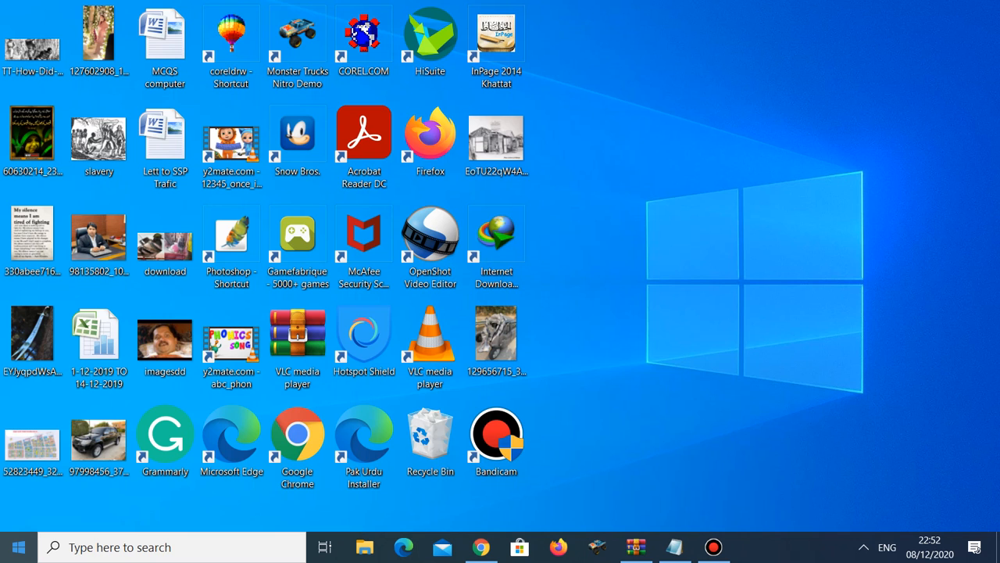
- Open Microsoft Excel with a blank workbook
{"action": "key", "text": "super"}
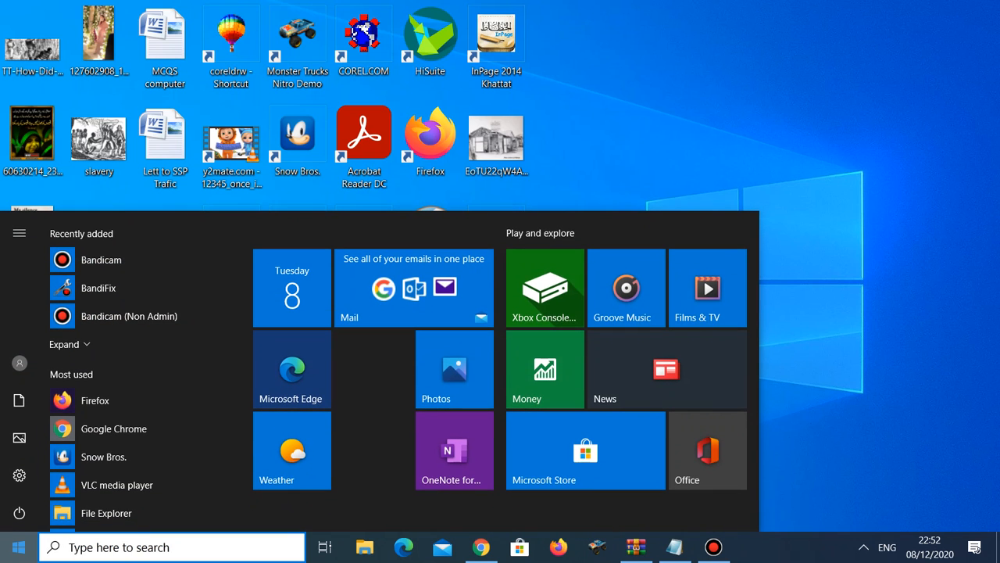
{"action": "type", "text": "excel"}
{"action": "key", "text": "Return"}
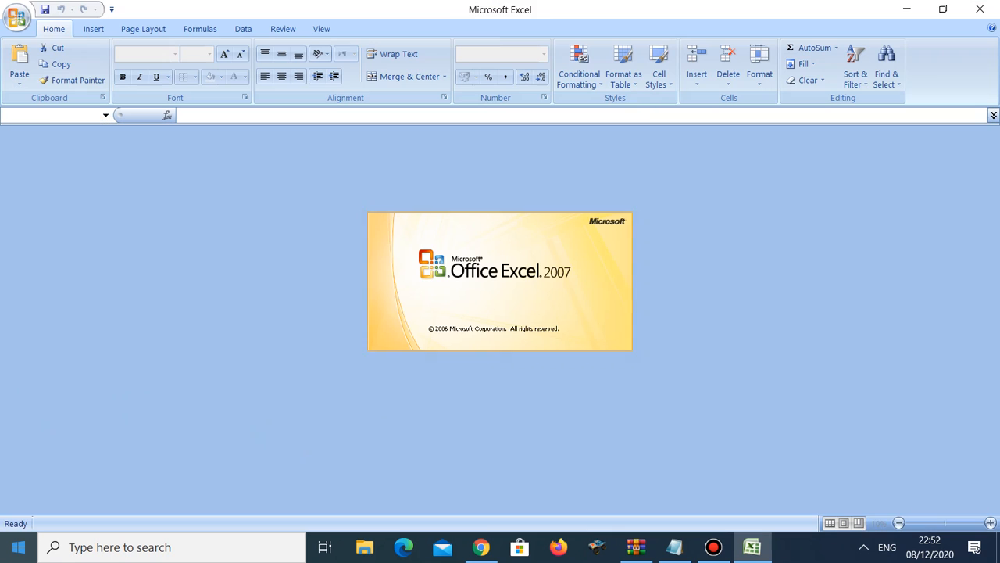
- Enter two people's first names as column headings in cells D3 and E3
{"action": "key", "text": "Right"}
{"action": "key", "text": "Down"}
{"action": "key", "text": "Right"}
{"action": "key", "text": "Down"}
{"action": "key", "text": "Right"}
{"action": "key", "text": "Right"}
{"action": "key", "text": "Right"}
{"action": "key", "text": "Left"}
{"action": "key", "text": "Left"}
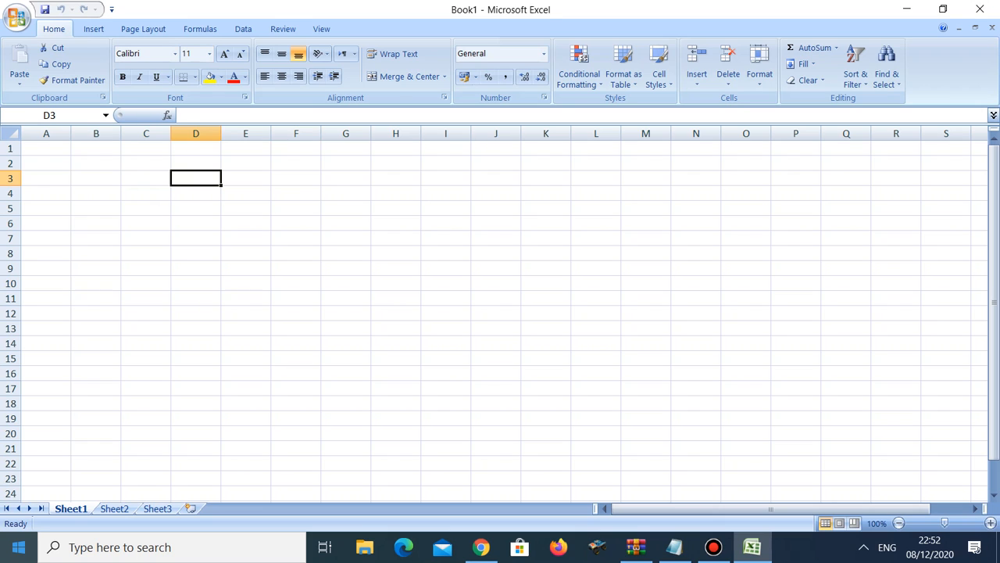
{"action": "type", "text": "Johny"}
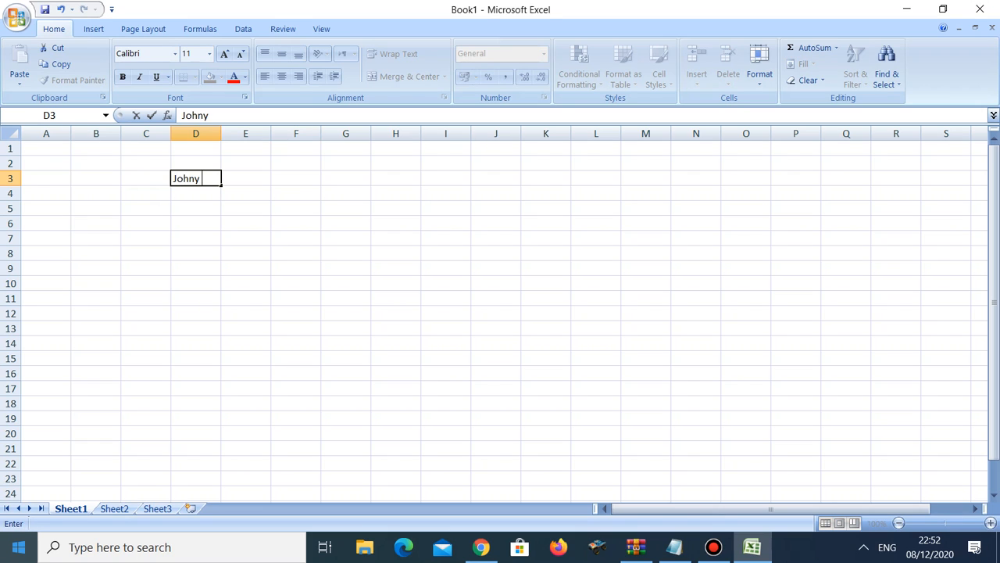
{"action": "key", "text": "Right"}
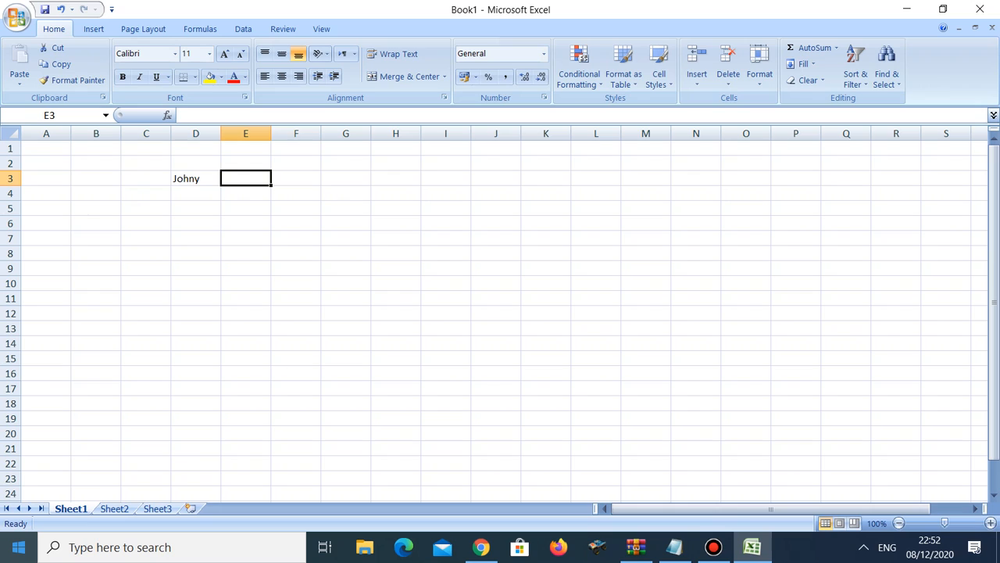
{"action": "type", "text": "W"}
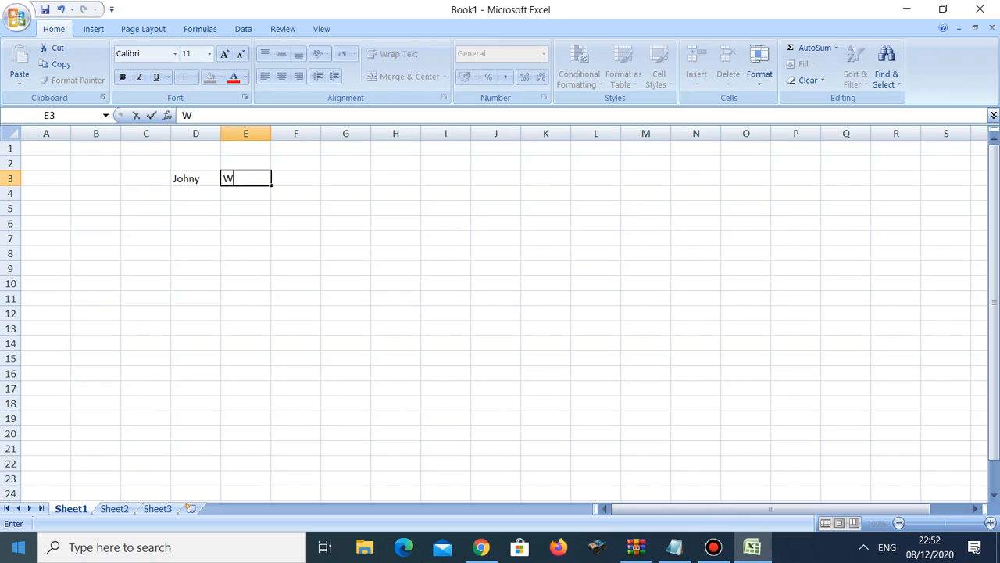
{"action": "type", "text": "aseem"}
{"action": "key", "text": "Return"}
- Label the row Number in C4 and enter 70 in D4 and 40 in E4
{"action": "key", "text": "Left"}
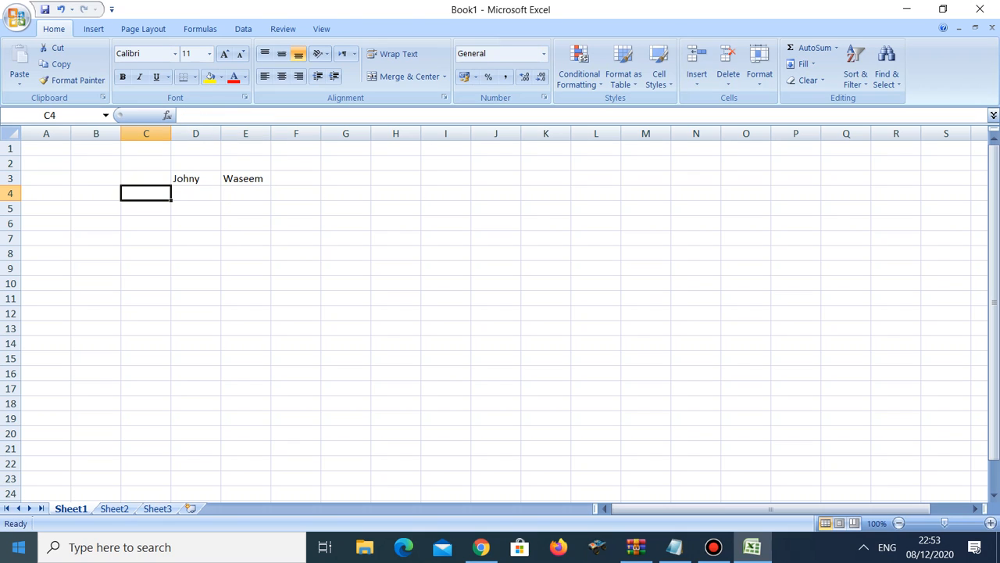
{"action": "type", "text": "Number"}
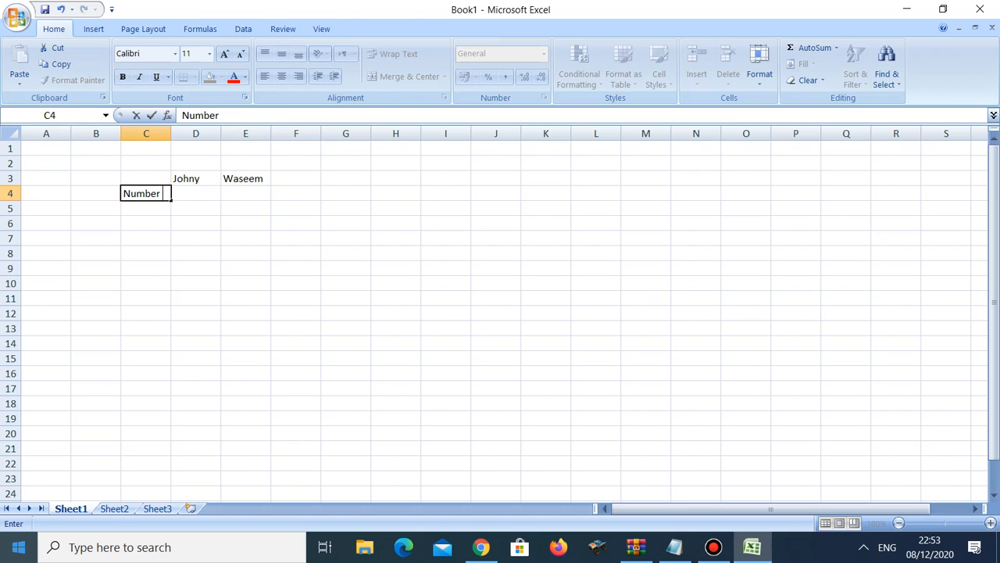
{"action": "key", "text": "Tab"}
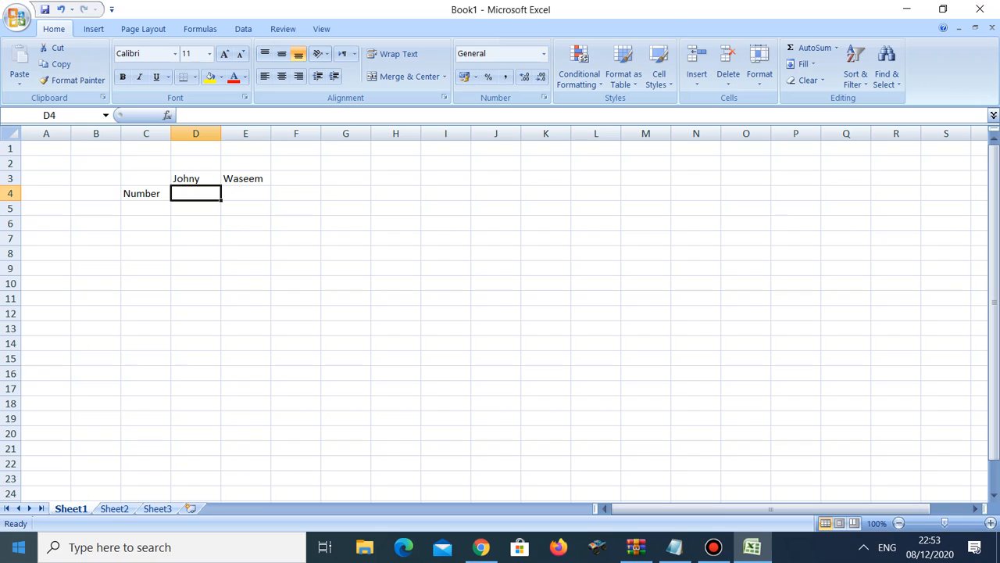
{"action": "type", "text": "70"}
{"action": "key", "text": "Tab"}
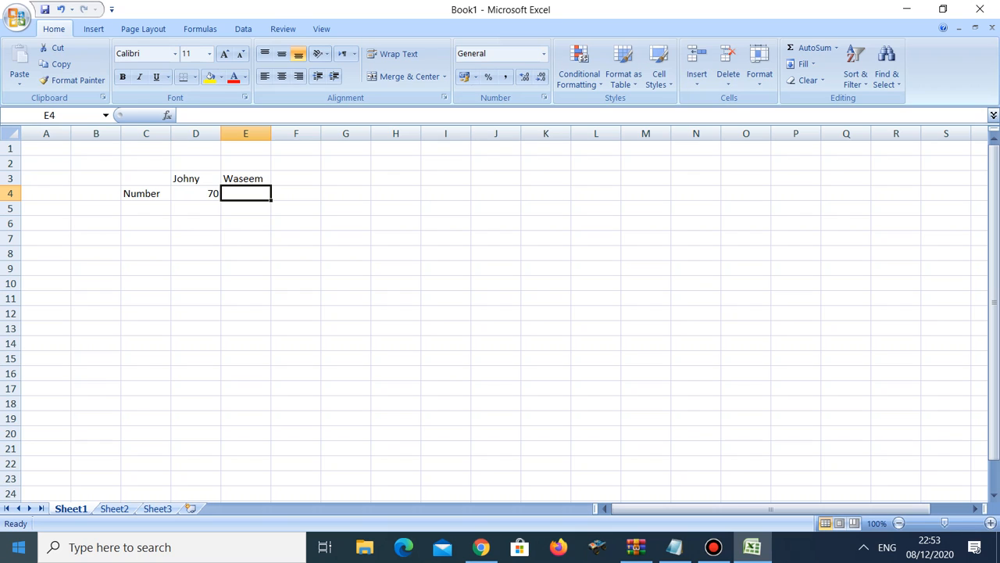
{"action": "type", "text": "40"}
{"action": "key", "text": "Right"}
- Enter the heading total in cell F3, beside the two name headings
{"action": "key", "text": "Up"}
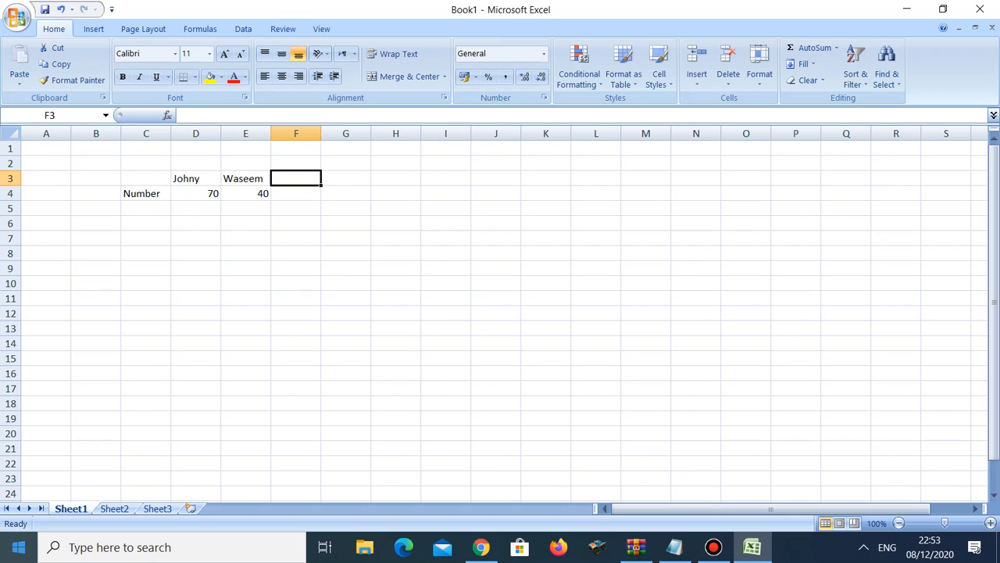
{"action": "type", "text": "total"}
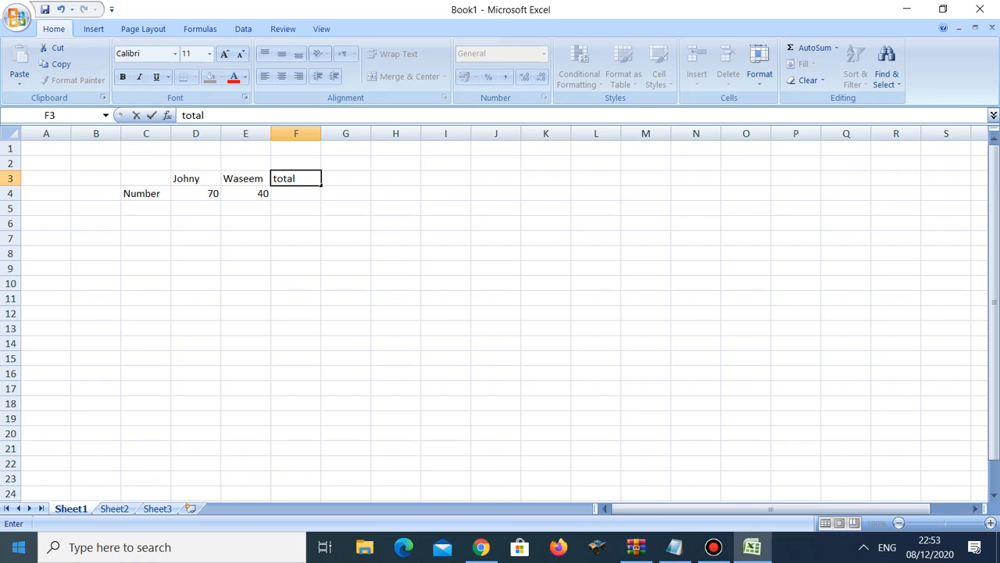
{"action": "key", "text": "Return"}
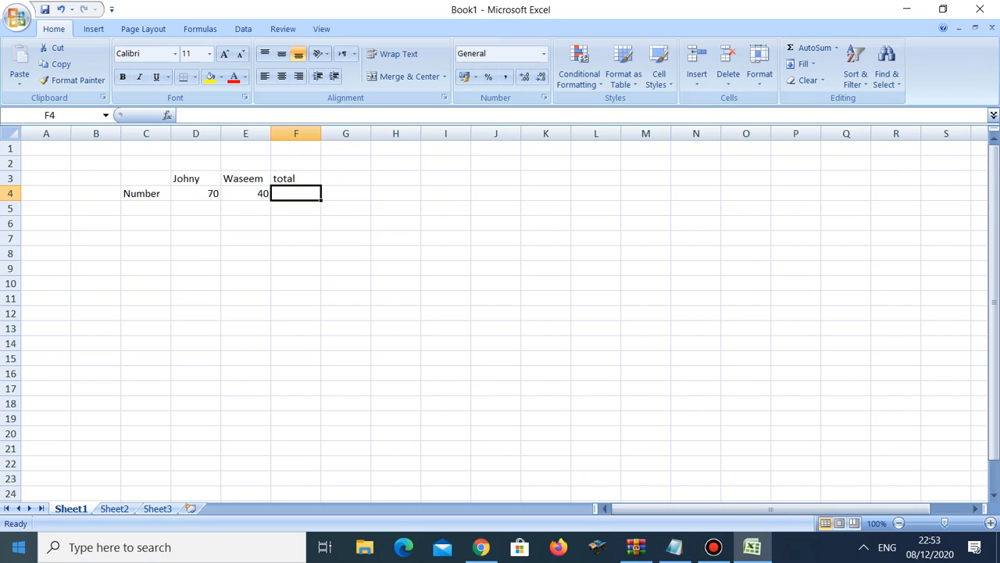
- Enter the formula =sum(D4:E4) in F4 to add the two numbers
{"action": "type", "text": "=sum"}
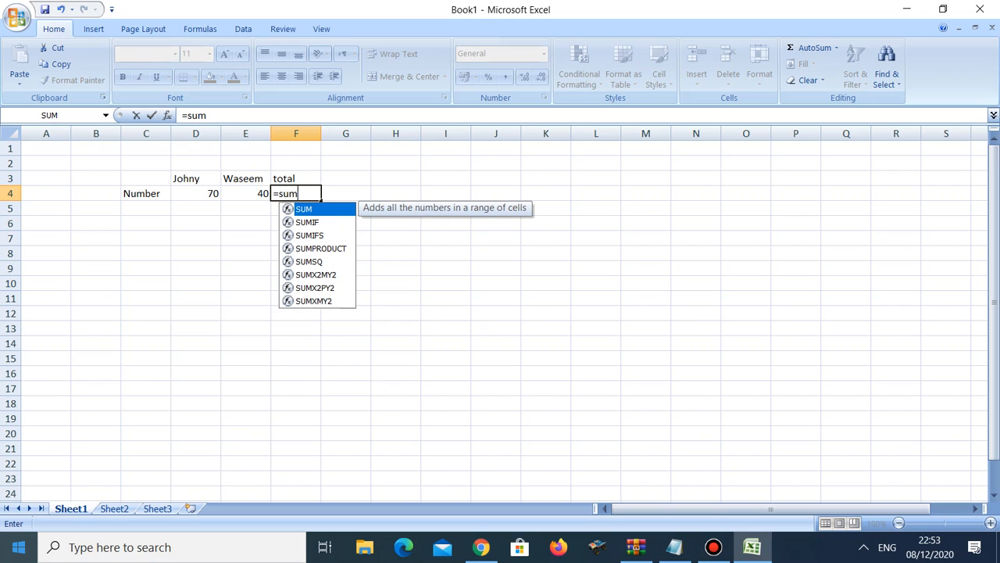
{"action": "type", "text": "("}
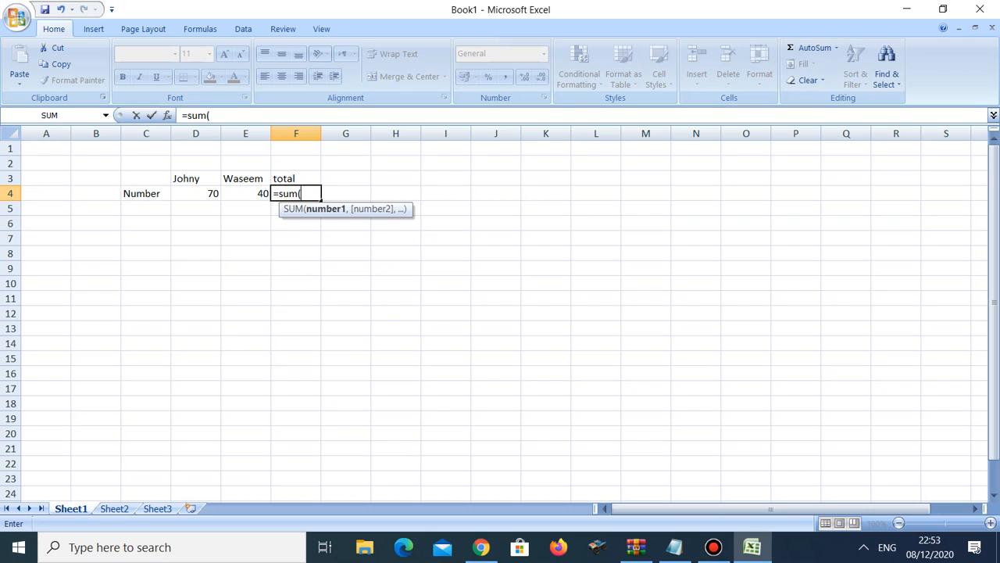
{"action": "key", "text": "Left"}
{"action": "key", "text": "Left"}
{"action": "key", "text": "F8"}
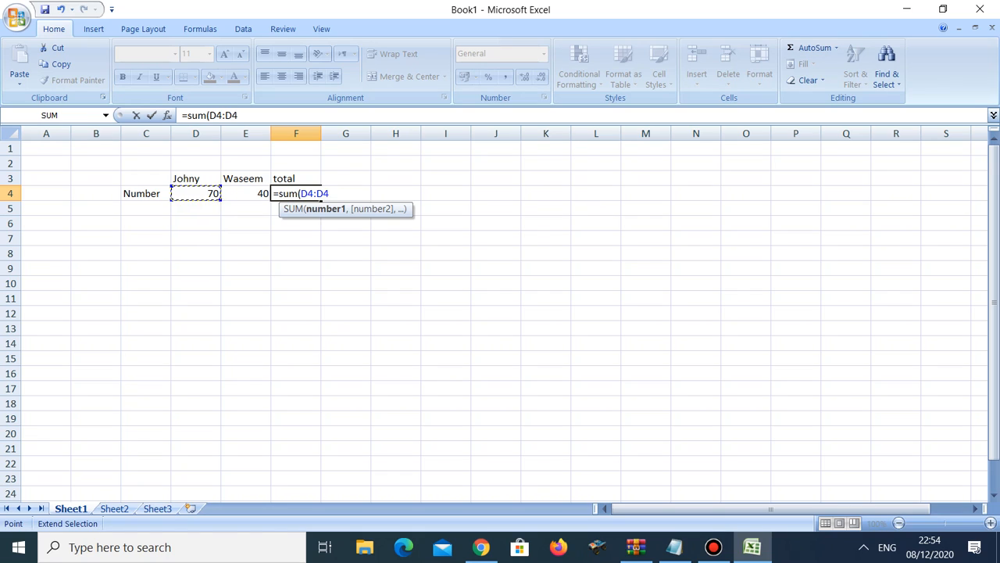
{"action": "key", "text": "Right"}
{"action": "type", "text": ")"}
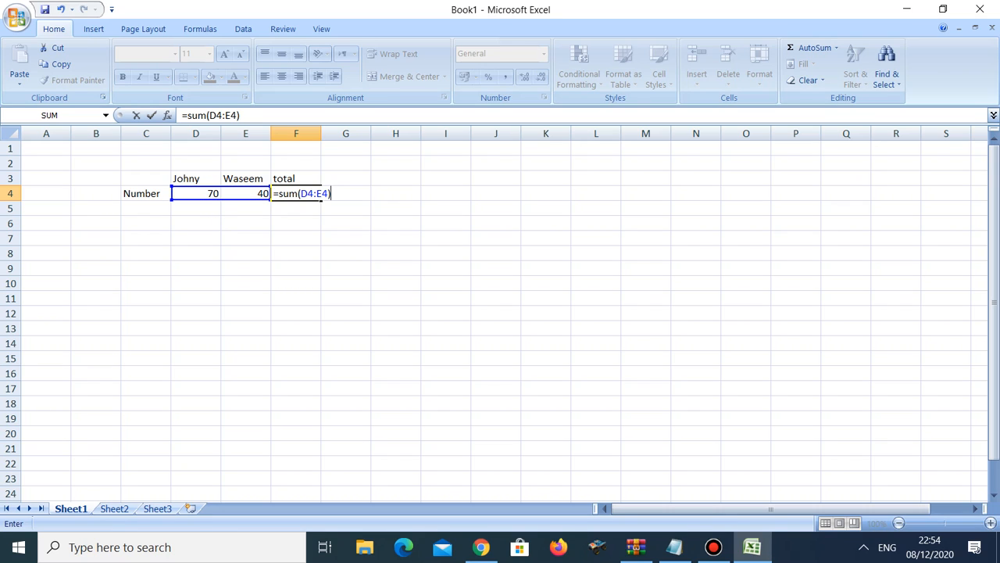
{"action": "key", "text": "Return"}
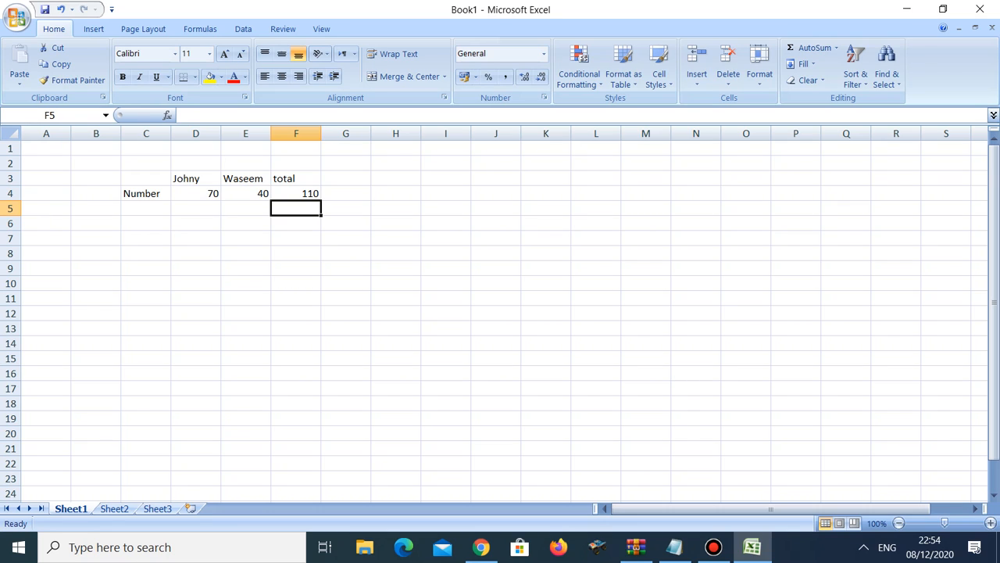
- Replace the formula in F4 with =D4+E4, adding the two cells individually
{"action": "left_click", "coordinate": [195, 194]}
{"action": "left_click_drag", "start_coordinate": [245, 193], "coordinate": [197, 194]}
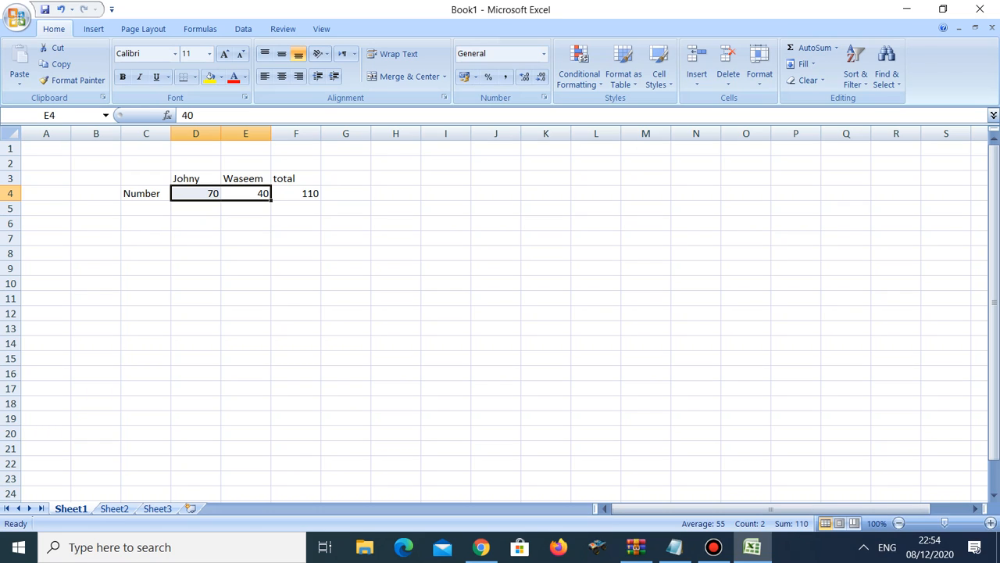
{"action": "left_click", "coordinate": [345, 193]}
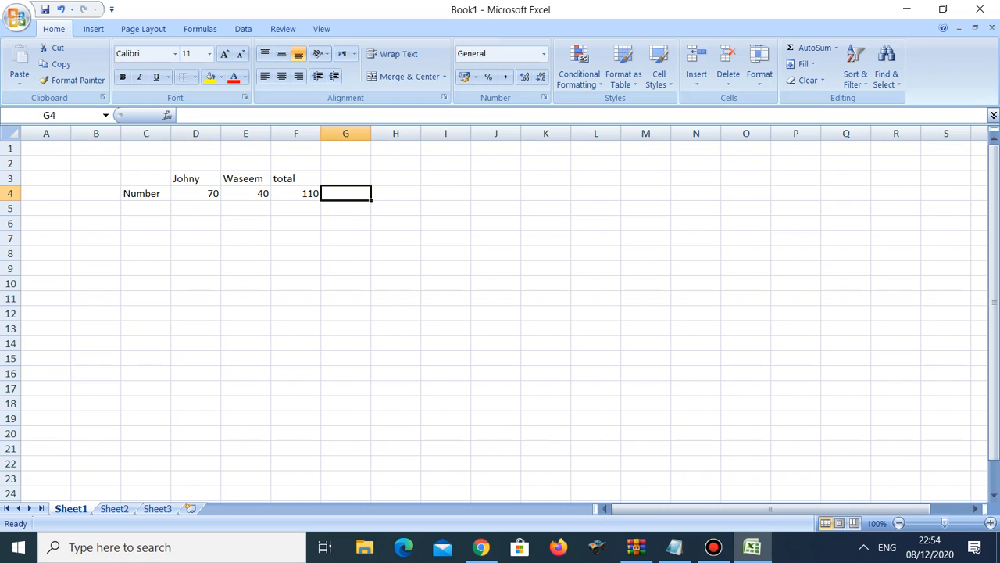
{"action": "left_click", "coordinate": [296, 194]}
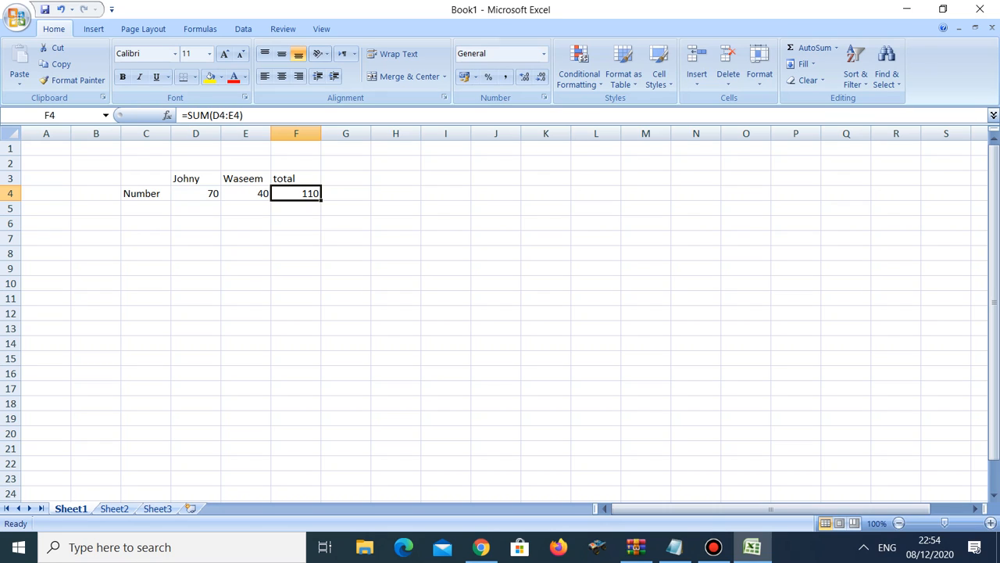
{"action": "type", "text": "="}
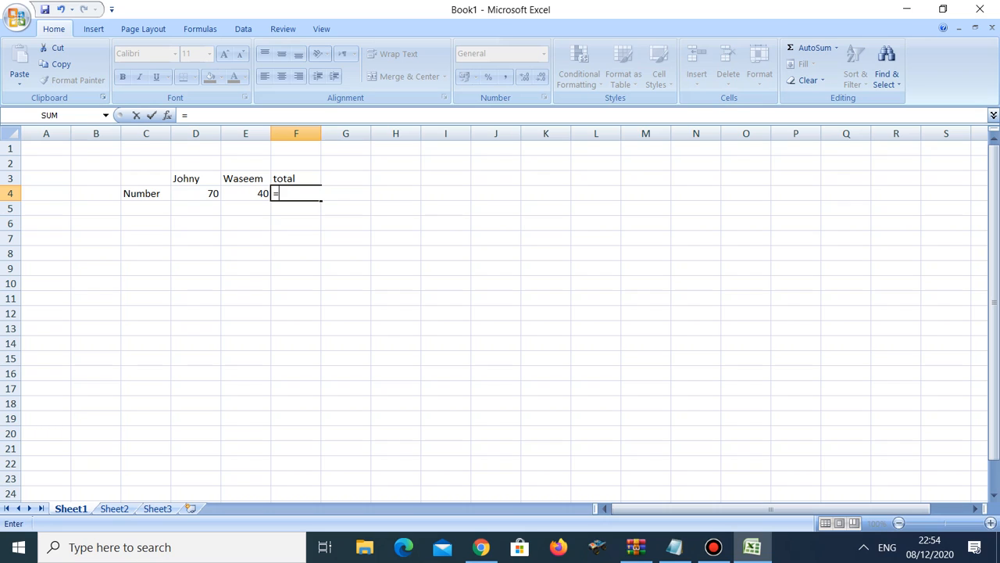
{"action": "left_click", "coordinate": [196, 193]}
{"action": "type", "text": "+"}
{"action": "left_click", "coordinate": [245, 193]}
{"action": "key", "text": "Return"}
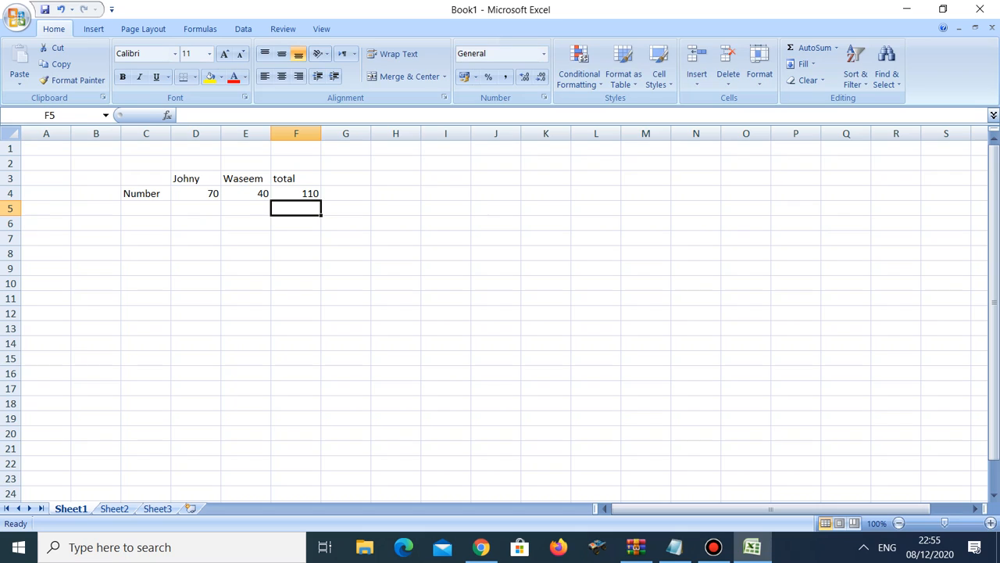
- Clear the total heading from F3 and the addition formula from F4
{"action": "key", "text": "Up"}
{"action": "key", "text": "Up"}
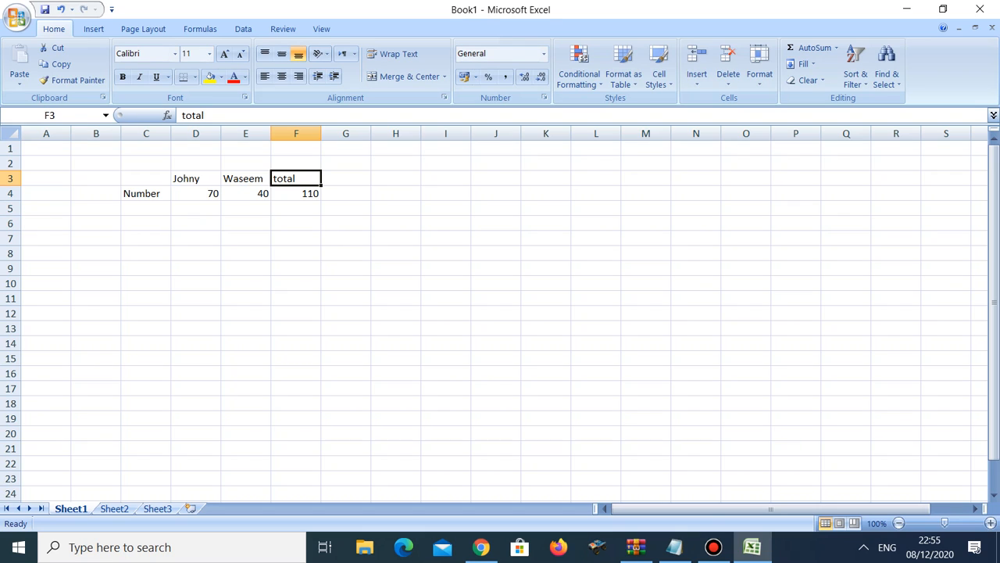
{"action": "key", "text": "BackSpace"}
{"action": "key", "text": "Return"}
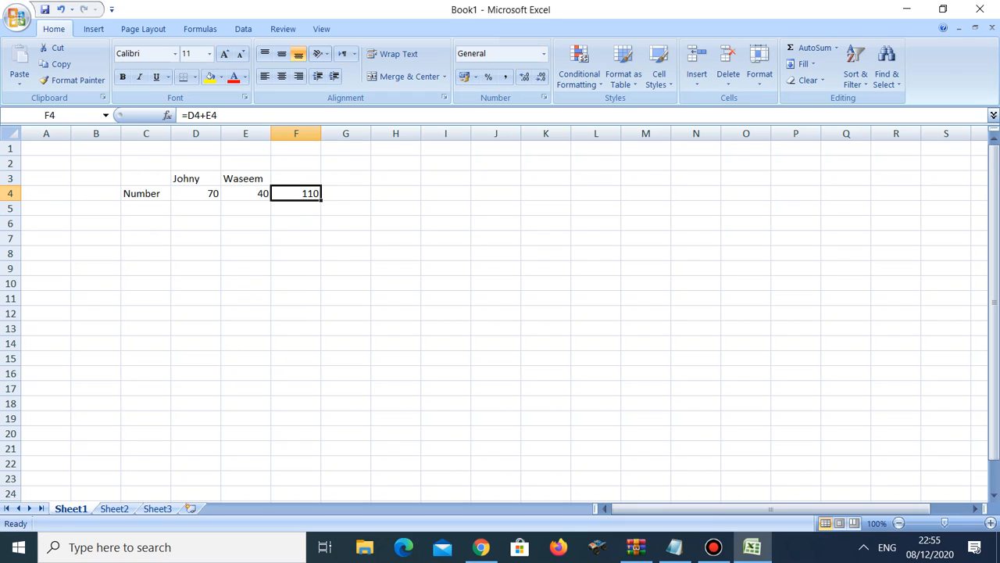
{"action": "key", "text": "Up"}
{"action": "key", "text": "Down"}
{"action": "key", "text": "BackSpace"}
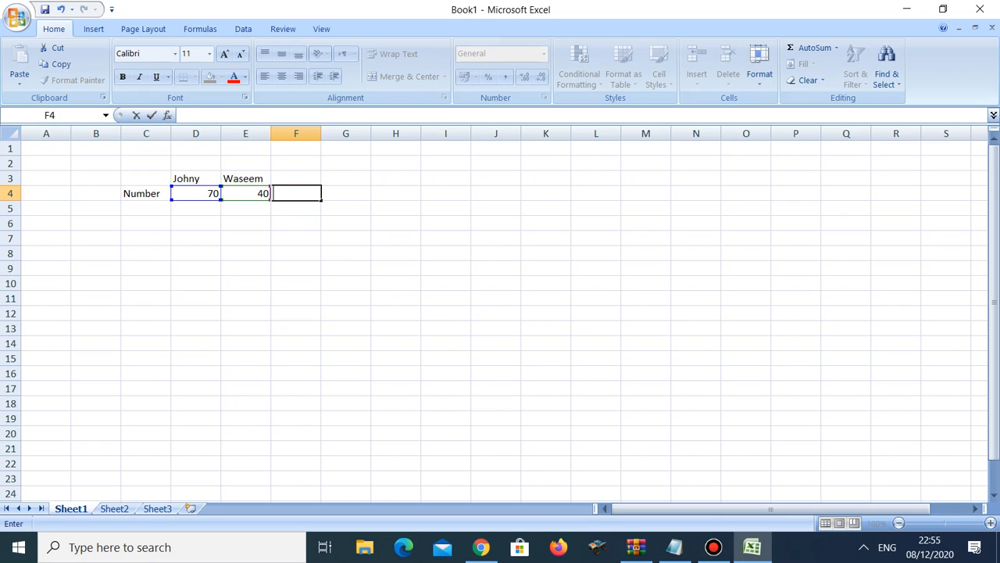
{"action": "key", "text": "Return"}
- Enter three more people's first names as column headings in F3, G3 and H3
{"action": "key", "text": "Up"}
{"action": "key", "text": "Up"}
{"action": "type", "text": "Akber"}
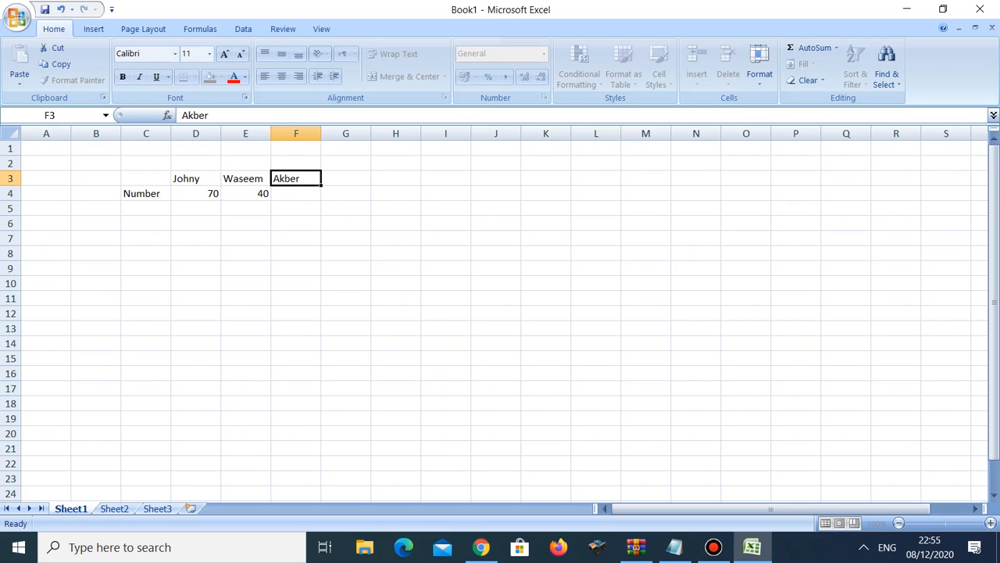
{"action": "key", "text": "Tab"}
{"action": "type", "text": "Ahsan"}
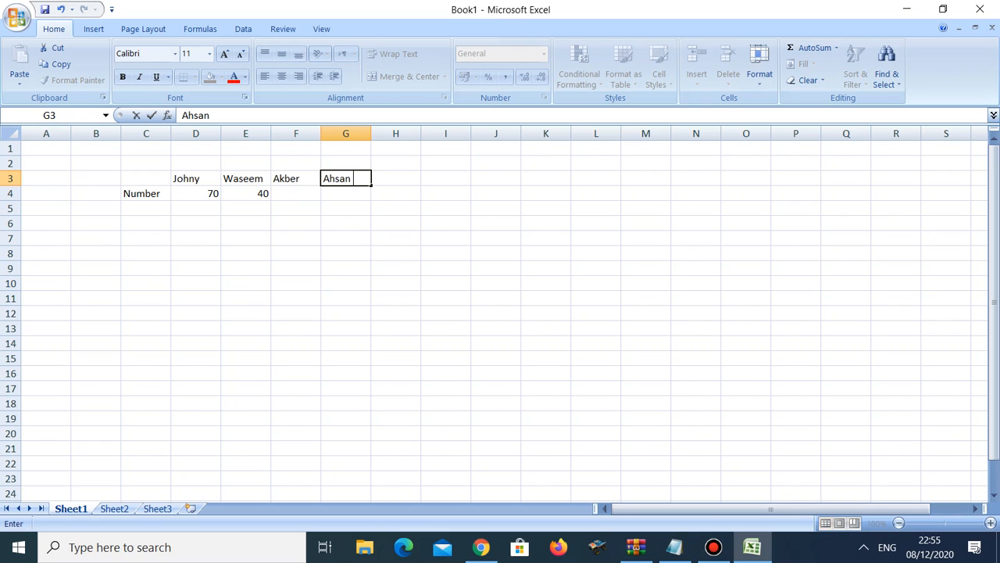
{"action": "key", "text": "Tab"}
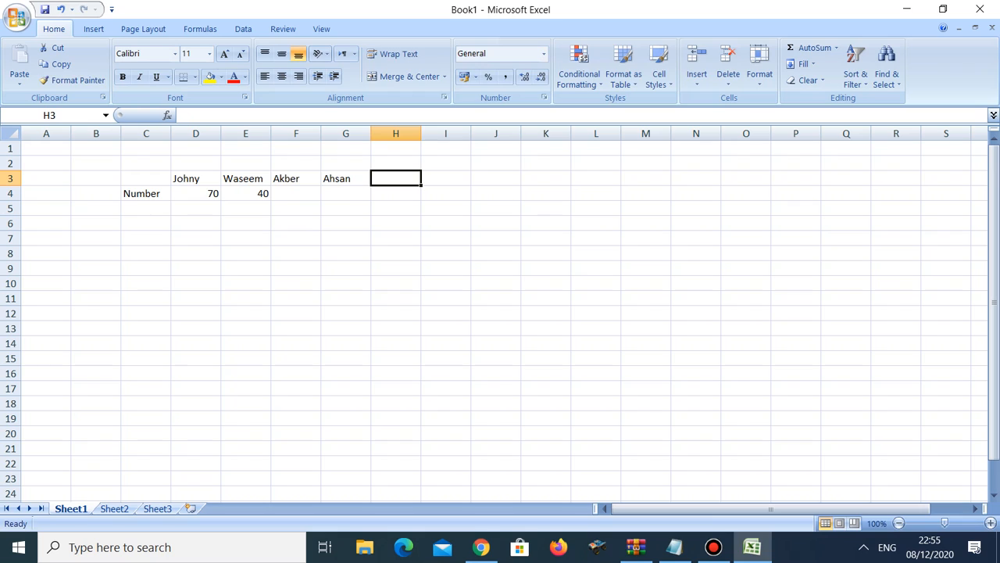
{"action": "type", "text": "Jo"}
{"action": "key", "text": "BackSpace"}
{"action": "key", "text": "BackSpace"}
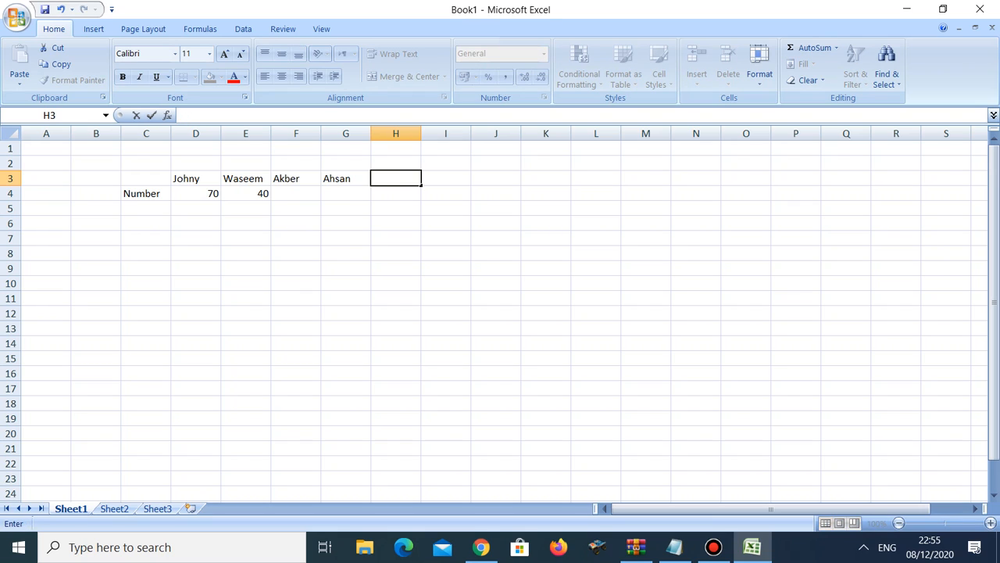
{"action": "type", "text": "M"}
{"action": "key", "text": "BackSpace"}
{"action": "type", "text": "a"}
{"action": "key", "text": "BackSpace"}
{"action": "type", "text": "Anei"}
- Enter the numbers 43, 38 and 65 in F4, G4 and H4 under the three added names
{"action": "key", "text": "Left"}
{"action": "key", "text": "Left"}
{"action": "key", "text": "Right"}
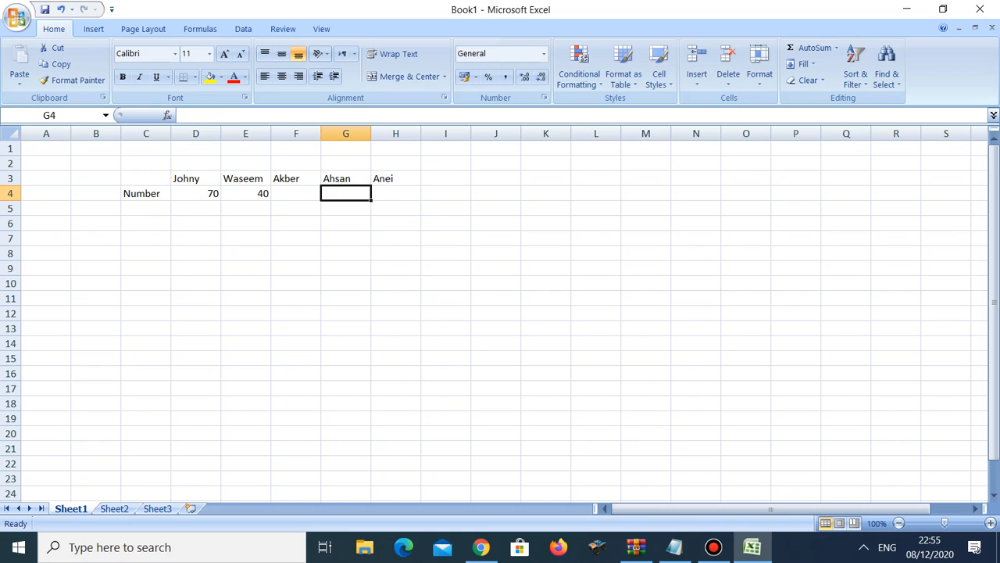
{"action": "key", "text": "Left"}
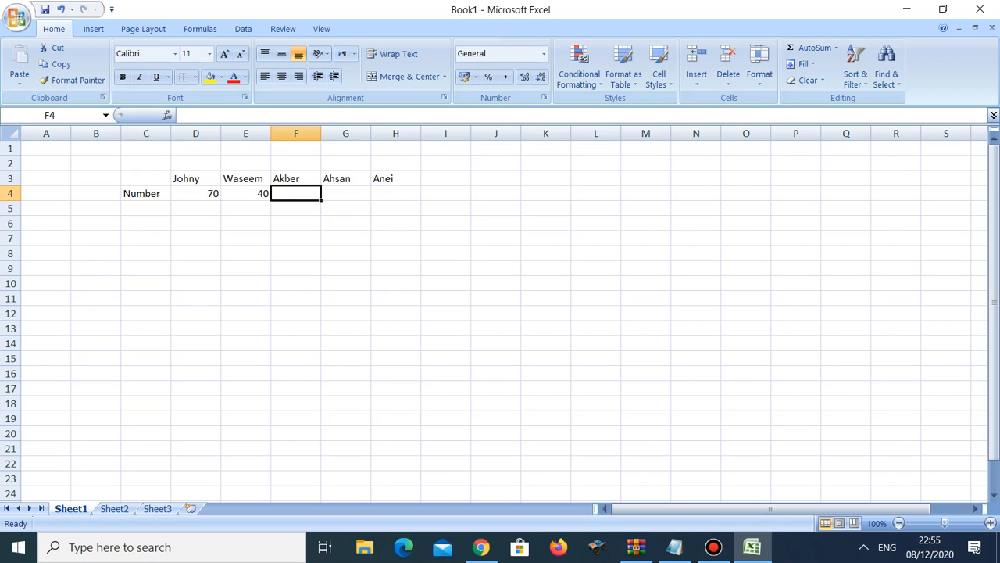
{"action": "type", "text": "43"}
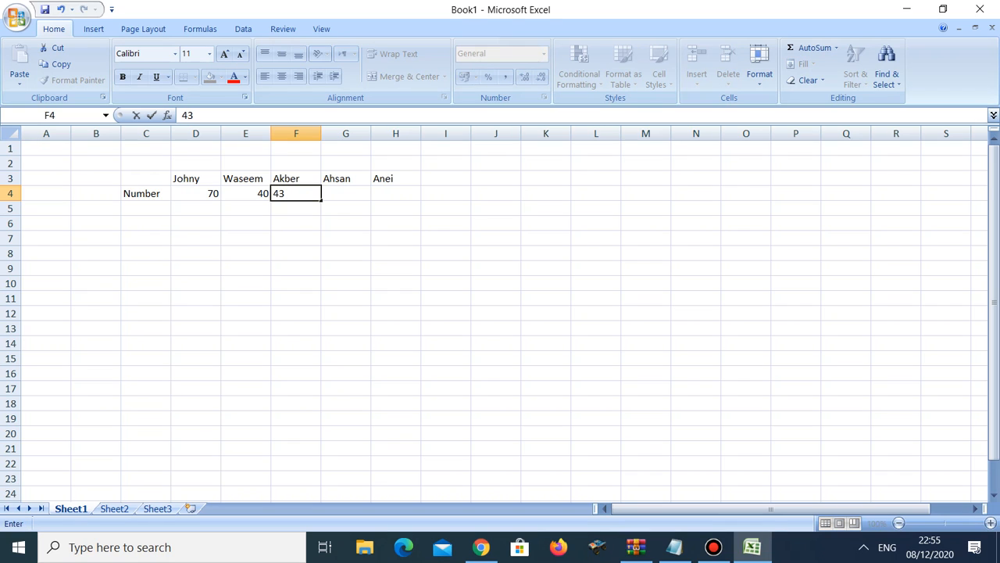
{"action": "key", "text": "Right"}
{"action": "type", "text": "3"}
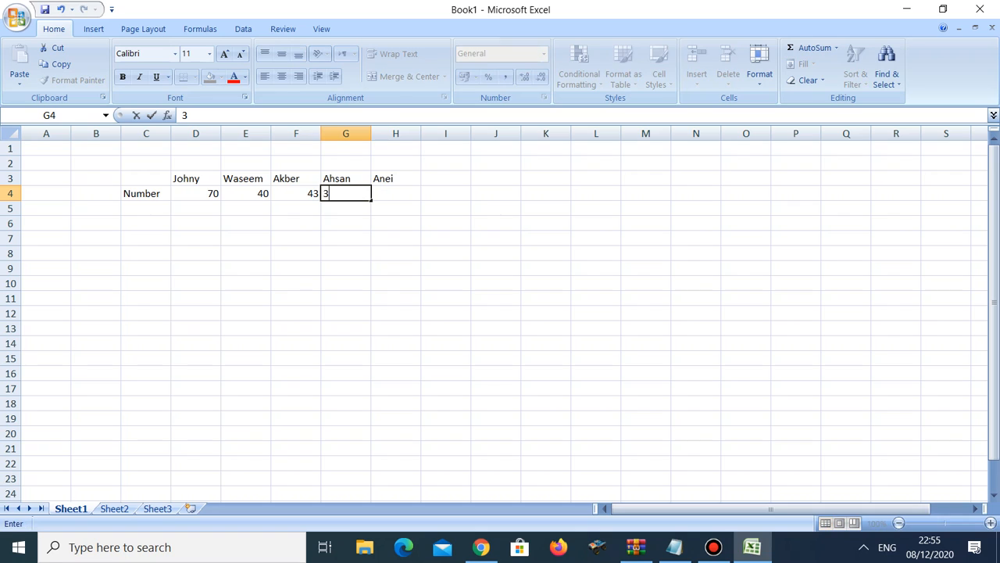
{"action": "type", "text": "8"}
{"action": "key", "text": "Right"}
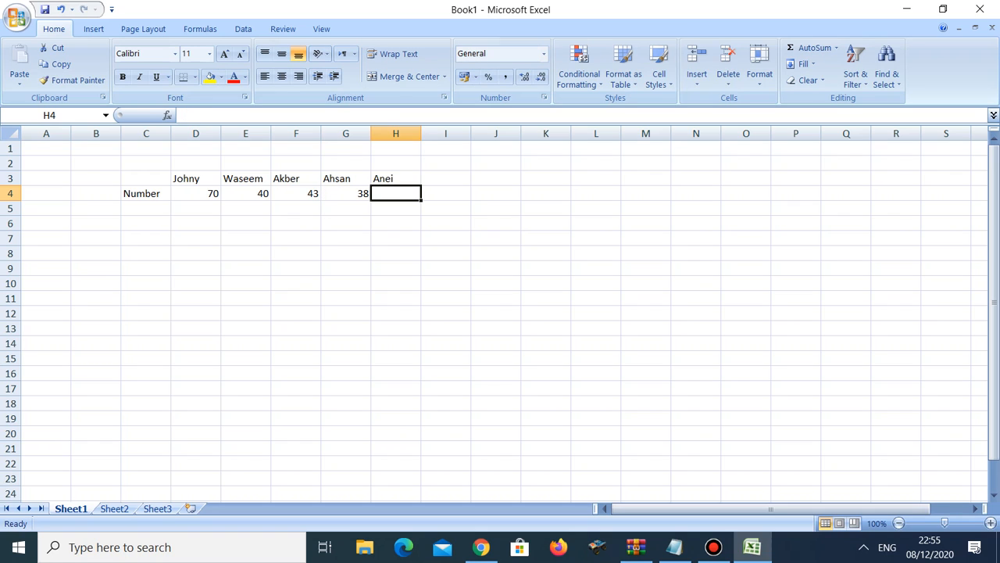
{"action": "type", "text": "65"}
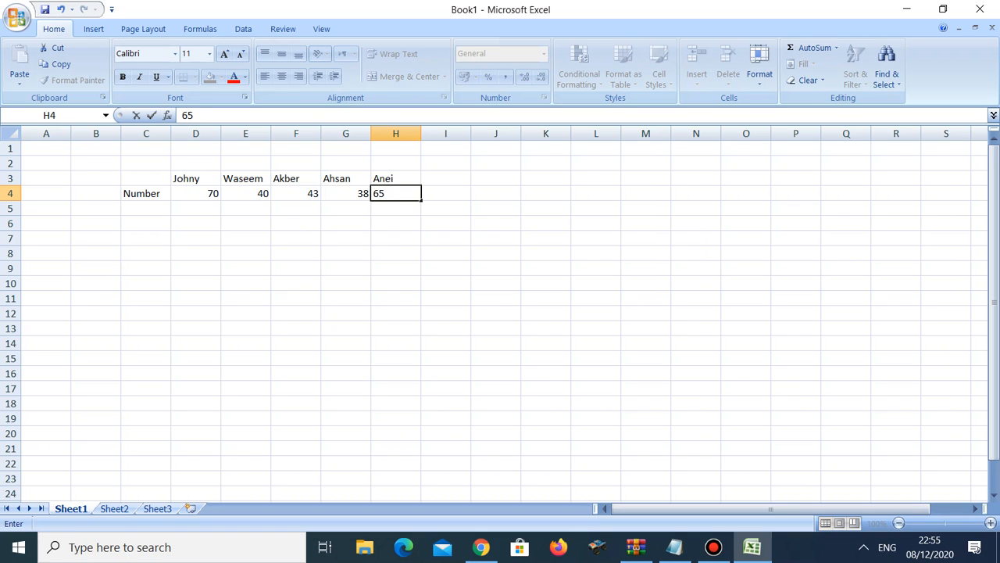
{"action": "key", "text": "Right"}
- Add the heading Total in I3, beside the last name
{"action": "key", "text": "Up"}
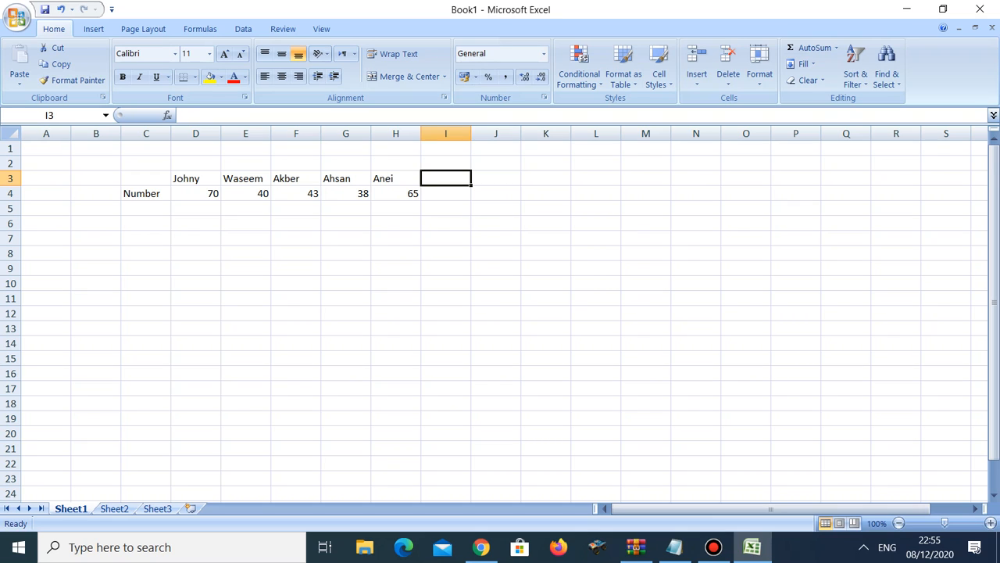
{"action": "type", "text": "Total"}
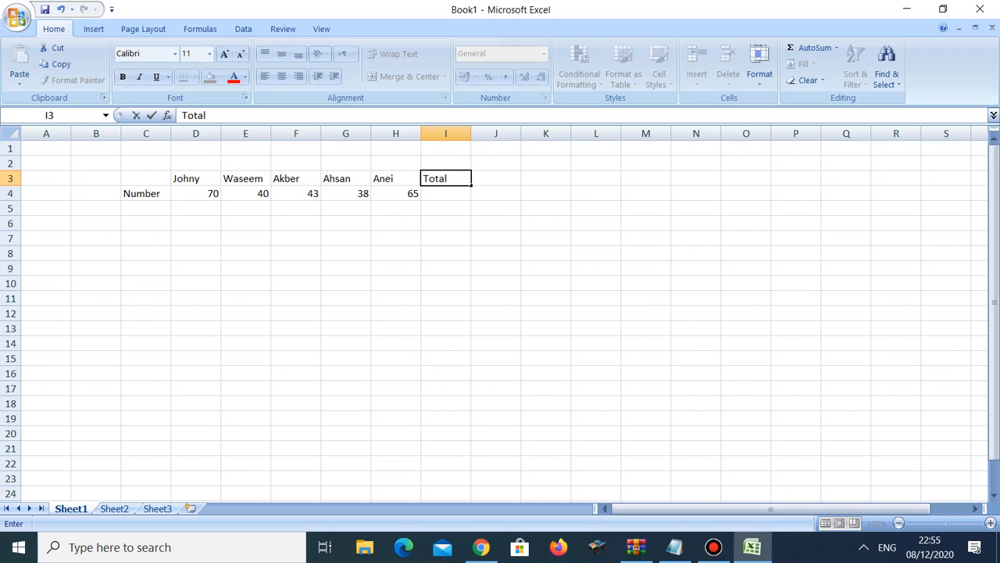
{"action": "key", "text": "Return"}
- Enter the formula =sum(D4:H4) in I4 to add all five numbers as a range
{"action": "type", "text": "="}
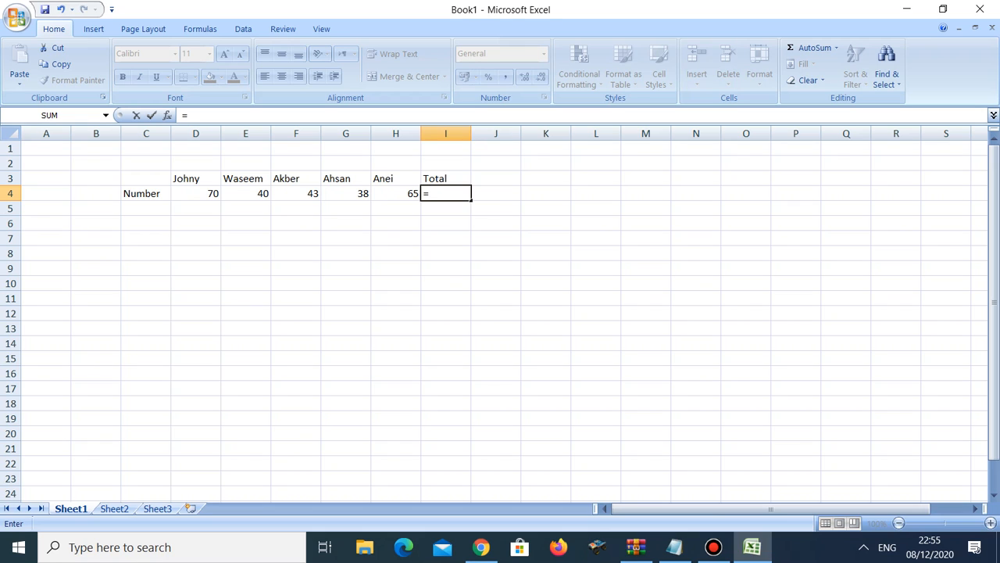
{"action": "type", "text": "sum"}
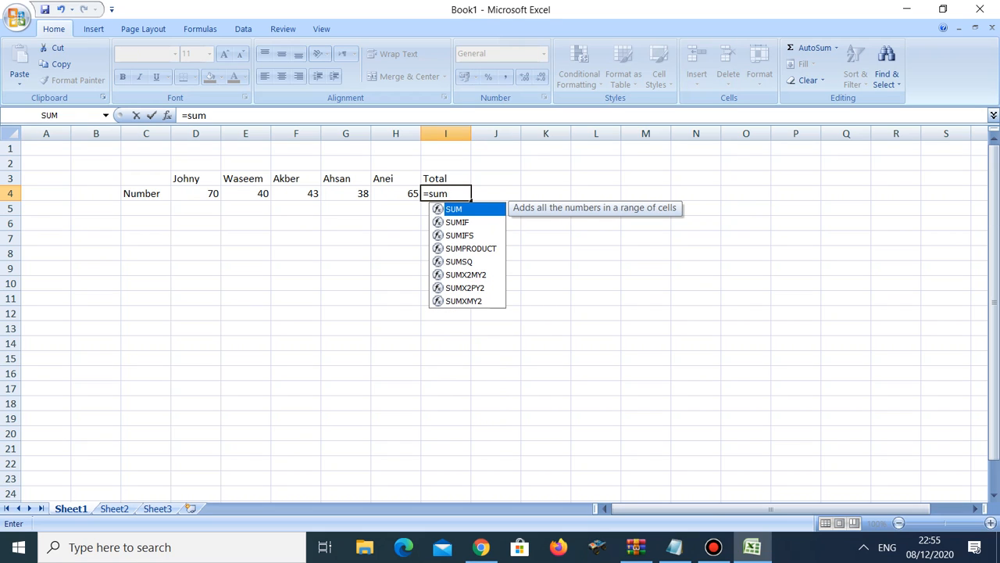
{"action": "type", "text": "("}
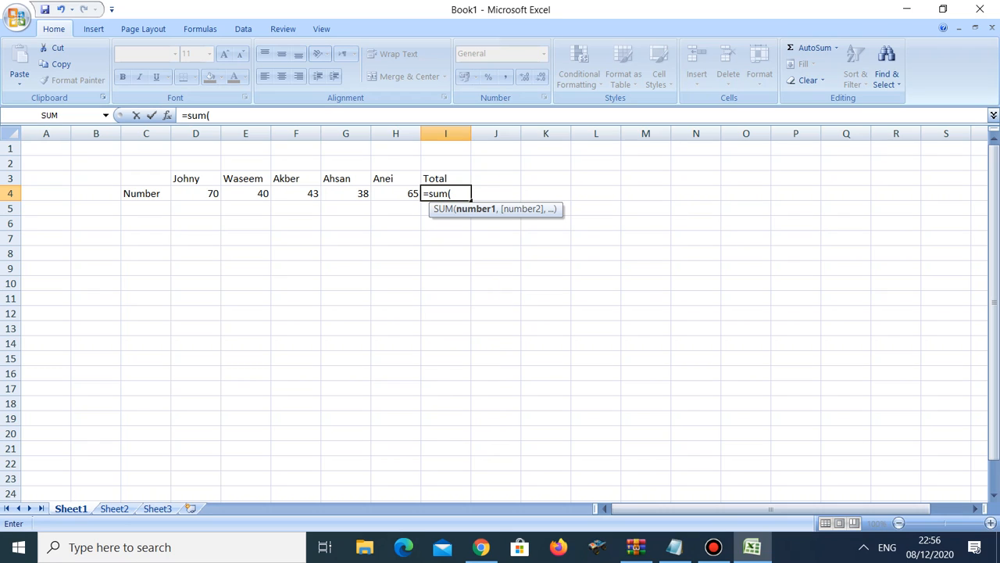
{"action": "key", "text": "Right"}
{"action": "key", "text": "Left"}
{"action": "key", "text": "Left"}
{"action": "key", "text": "Left"}
{"action": "key", "text": "Left"}
{"action": "key", "text": "Left"}
{"action": "key", "text": "Left"}
{"action": "key", "text": "shift+Right"}
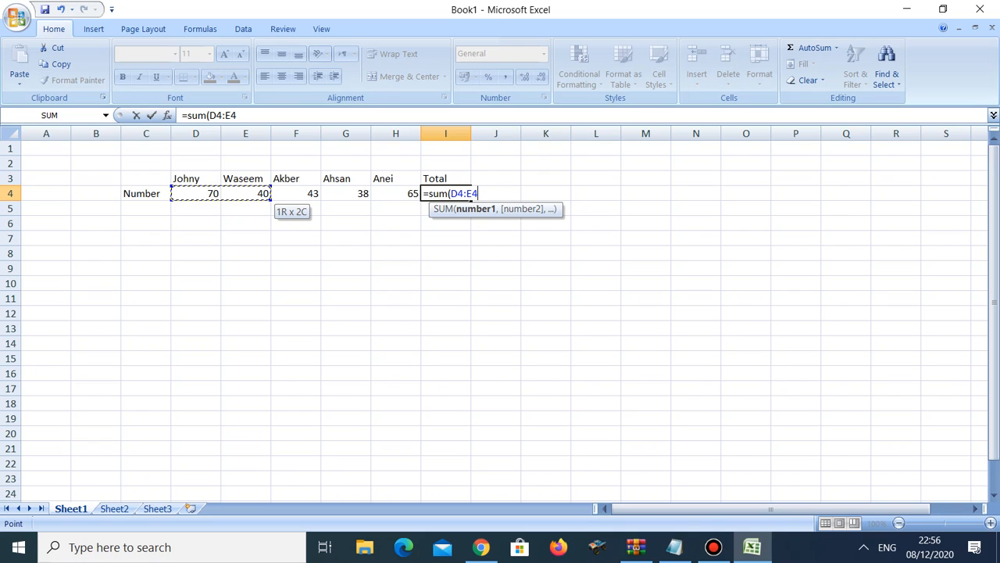
{"action": "key", "text": "shift+Right"}
{"action": "key", "text": "shift+Right"}
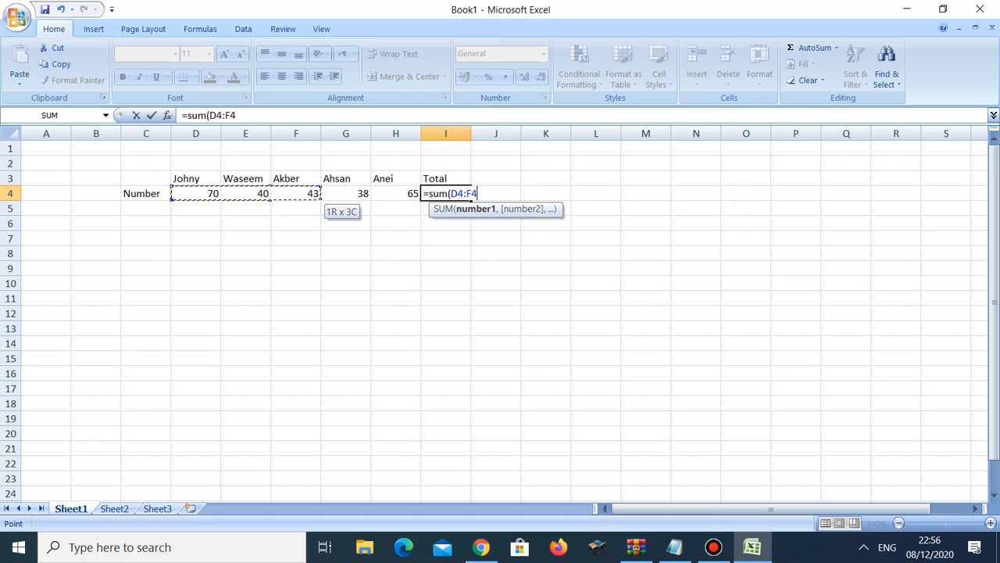
{"action": "key", "text": "shift+Right"}
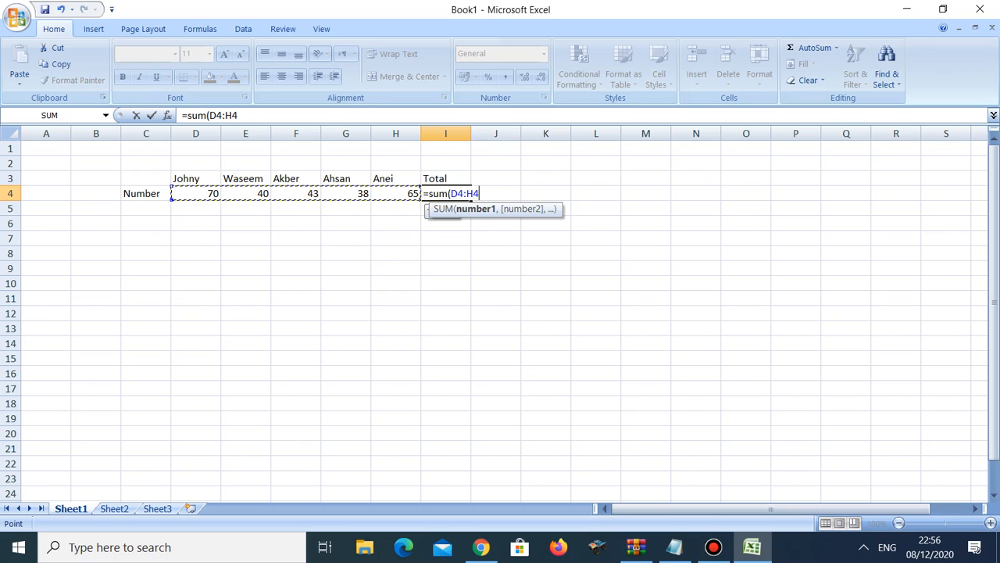
{"action": "type", "text": ")"}
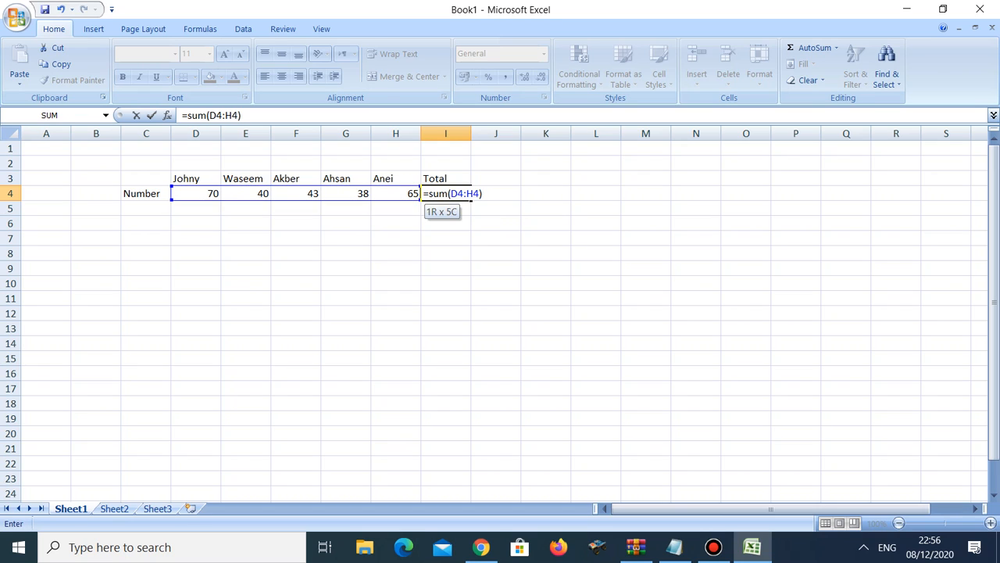
{"action": "key", "text": "Return"}
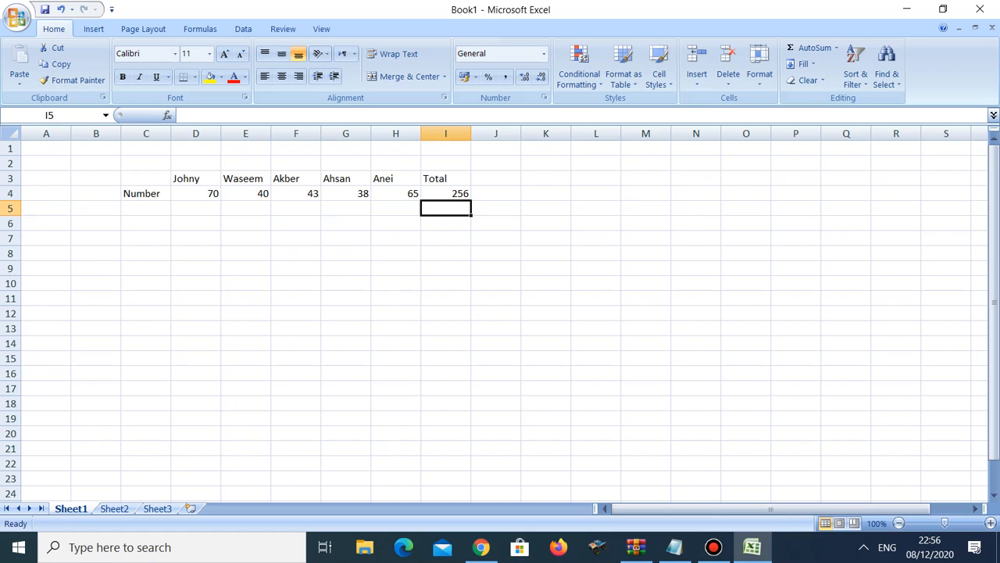
- Select the five numbers in D4:H4 to review the range covered by the total
{"action": "key", "text": "Up"}
{"action": "key", "text": "Left"}
{"action": "key", "text": "shift+Left"}
{"action": "key", "text": "shift+Left"}
{"action": "key", "text": "shift+Left"}
{"action": "key", "text": "shift+Left"}
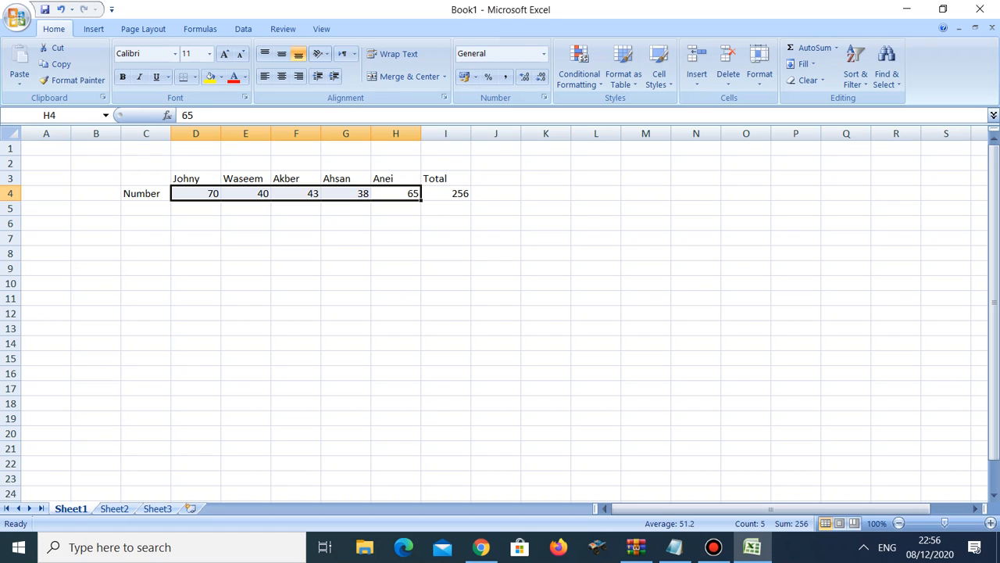
- Clear the SUM formula from I4 and return to the empty cell
{"action": "left_click", "coordinate": [446, 194]}
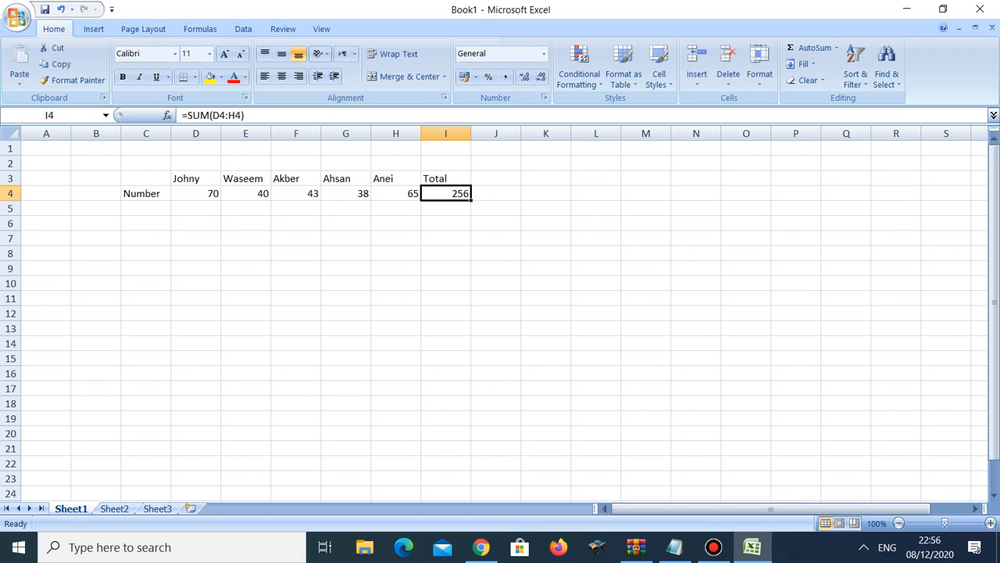
{"action": "key", "text": "BackSpace"}
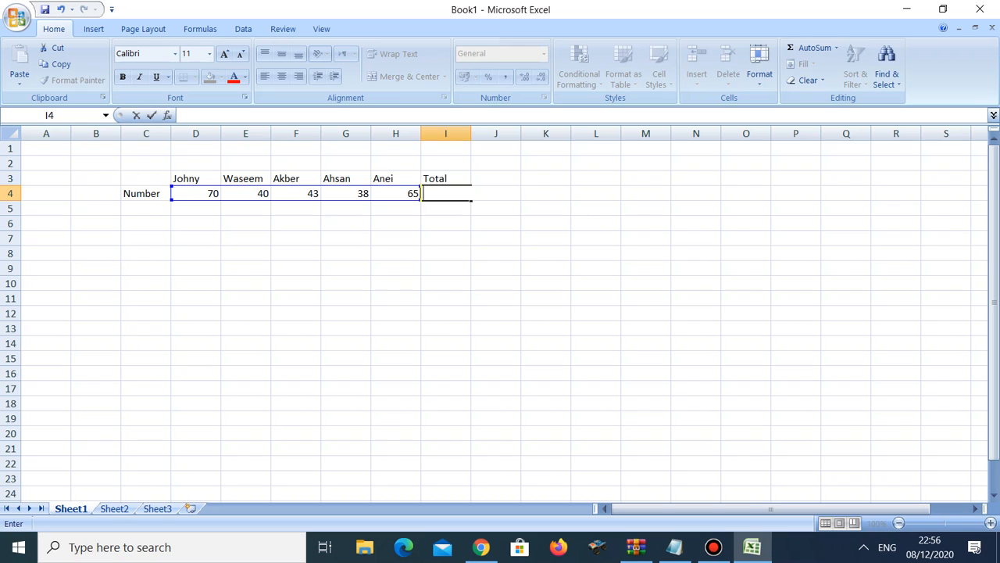
{"action": "key", "text": "Return"}
{"action": "key", "text": "Right"}
{"action": "key", "text": "Up"}
{"action": "key", "text": "Left"}
- Enter the formula =D4+E4+F4+G4+H4 in I4, adding the five cells individually
{"action": "type", "text": "="}
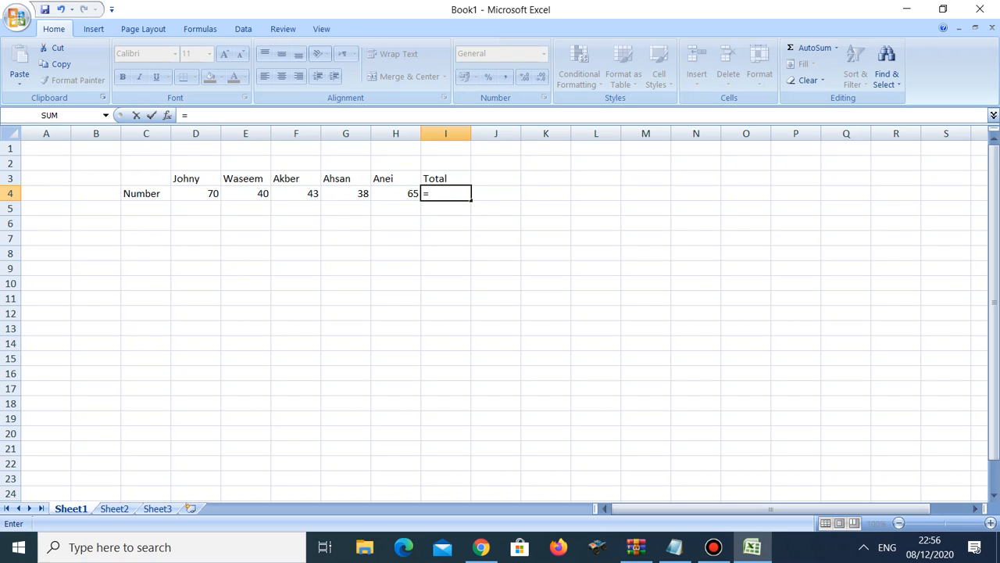
{"action": "left_click", "coordinate": [196, 193]}
{"action": "type", "text": "+"}
{"action": "left_click", "coordinate": [245, 193]}
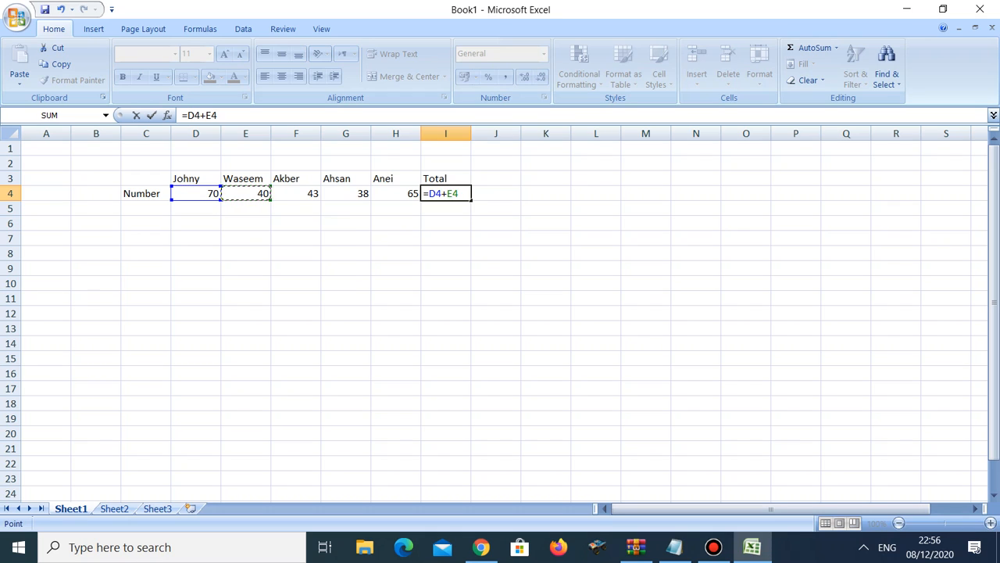
{"action": "type", "text": "+"}
{"action": "left_click", "coordinate": [296, 193]}
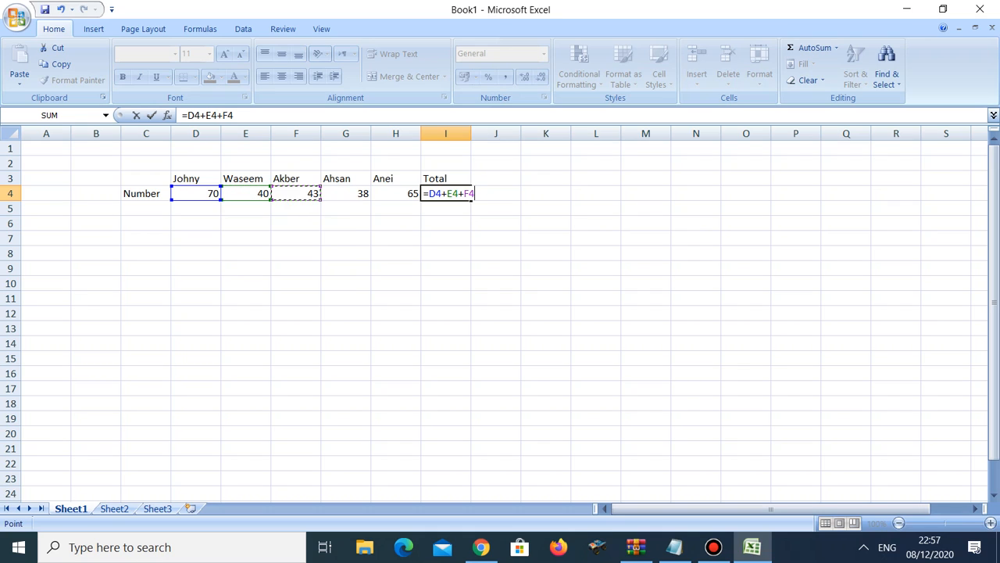
{"action": "type", "text": "+"}
{"action": "left_click", "coordinate": [345, 193]}
{"action": "type", "text": "+"}
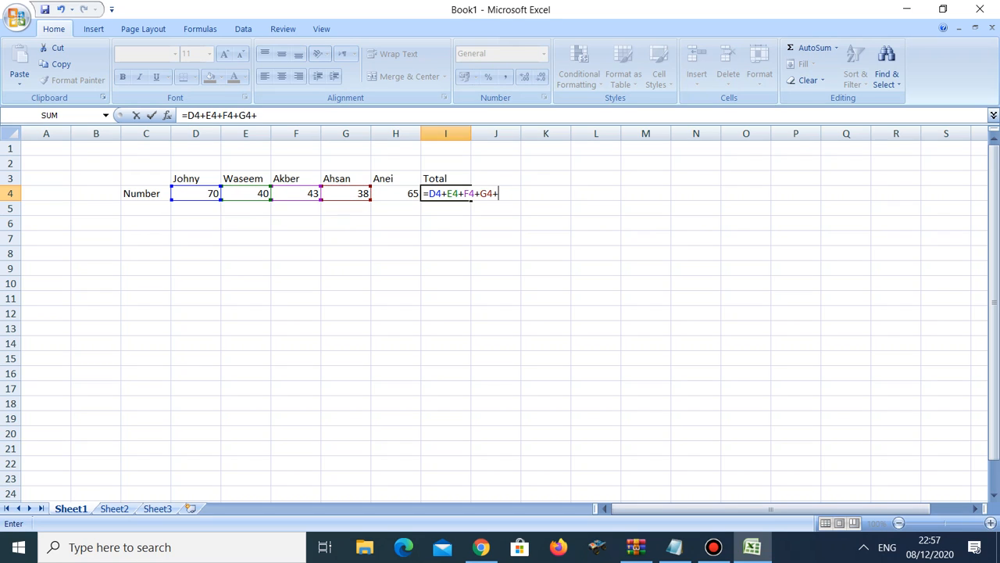
{"action": "left_click", "coordinate": [396, 193]}
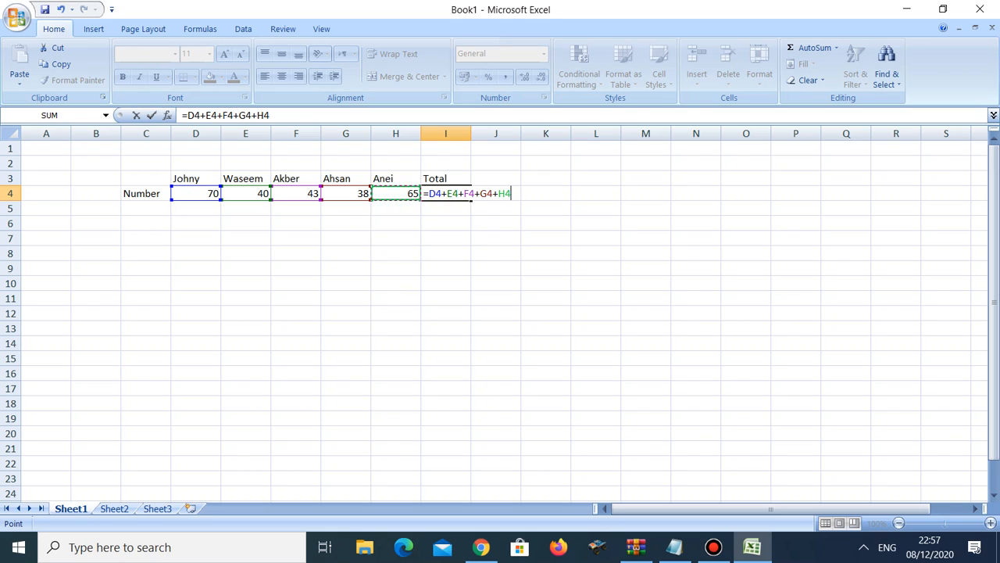
{"action": "key", "text": "Return"}
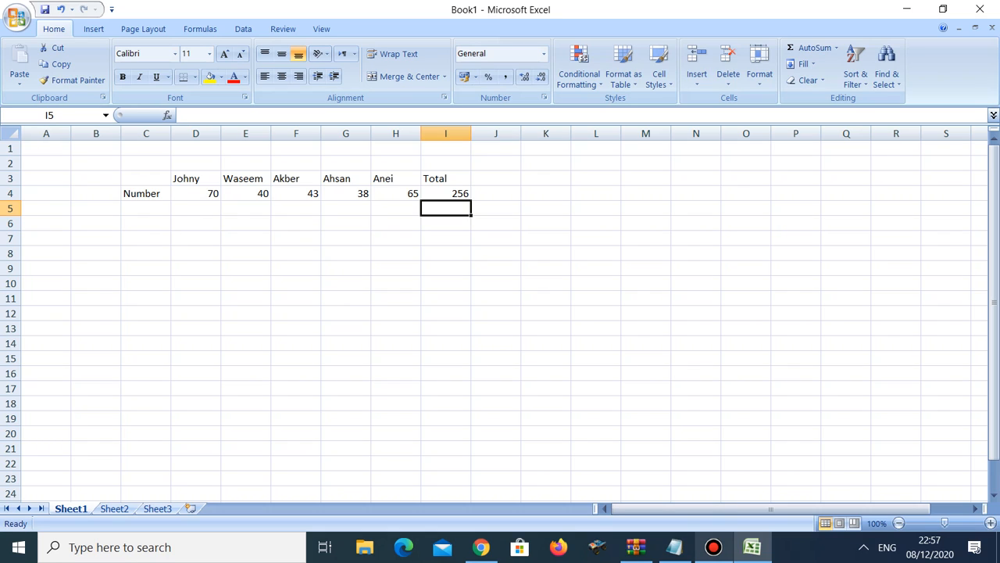
{"action": "mouse_move", "coordinate": [714, 547]}
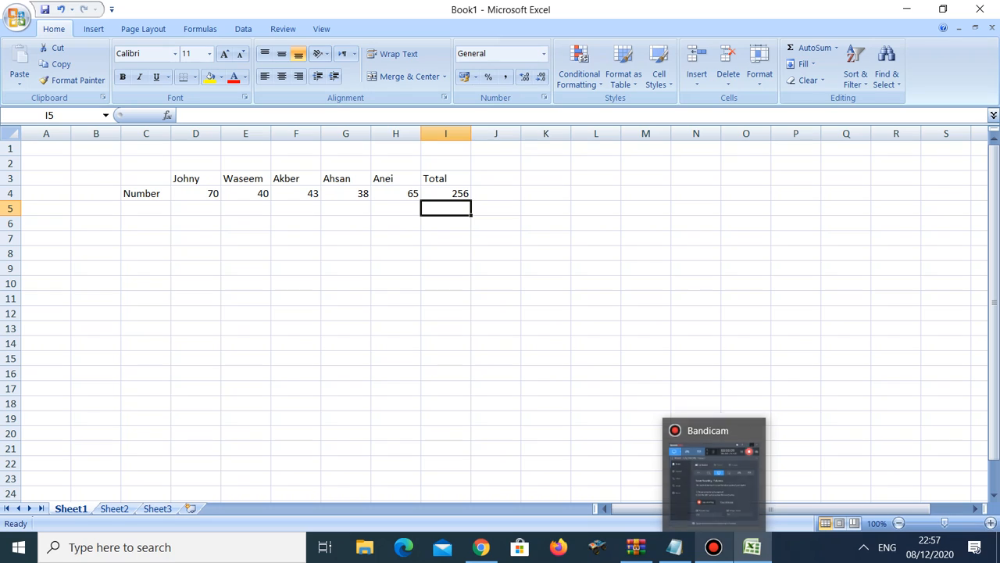